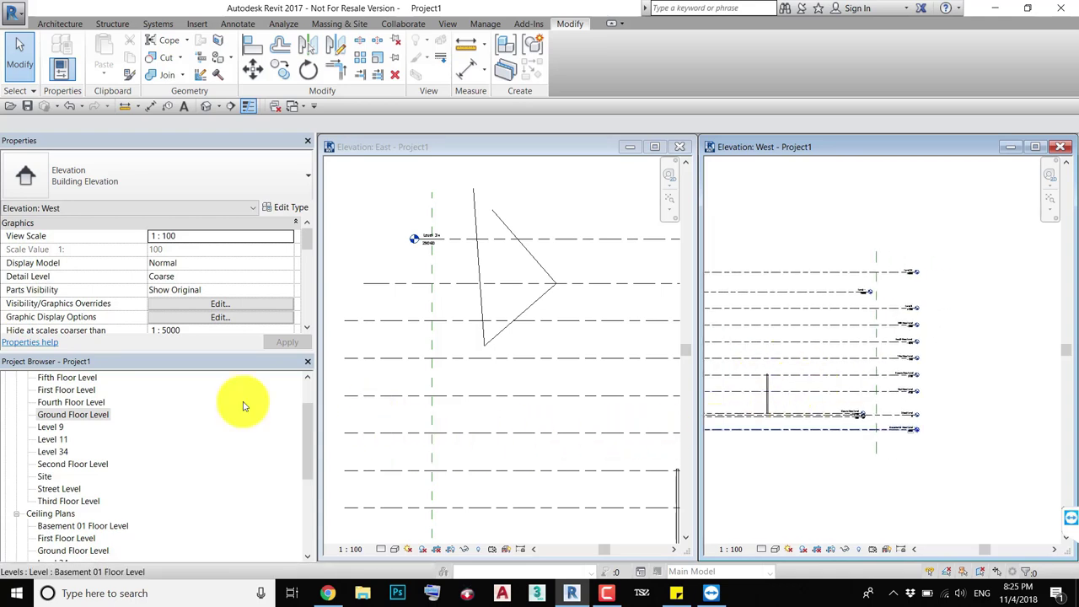
# Step: Open the Ground Floor Level plan from Floor Plans in the Project Browser
pyautogui.click(72, 416)
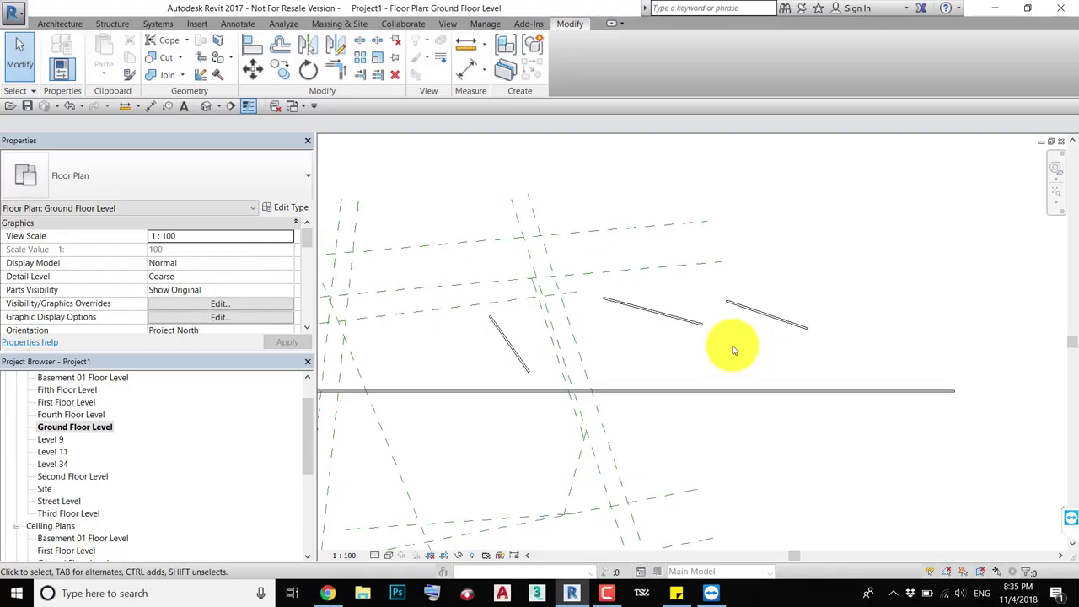
# Step: Make five copies of the right-hand angled wall, spread across the right side of the plan
pyautogui.moveTo(733, 350); pyautogui.dragTo(787, 346, button='middle')
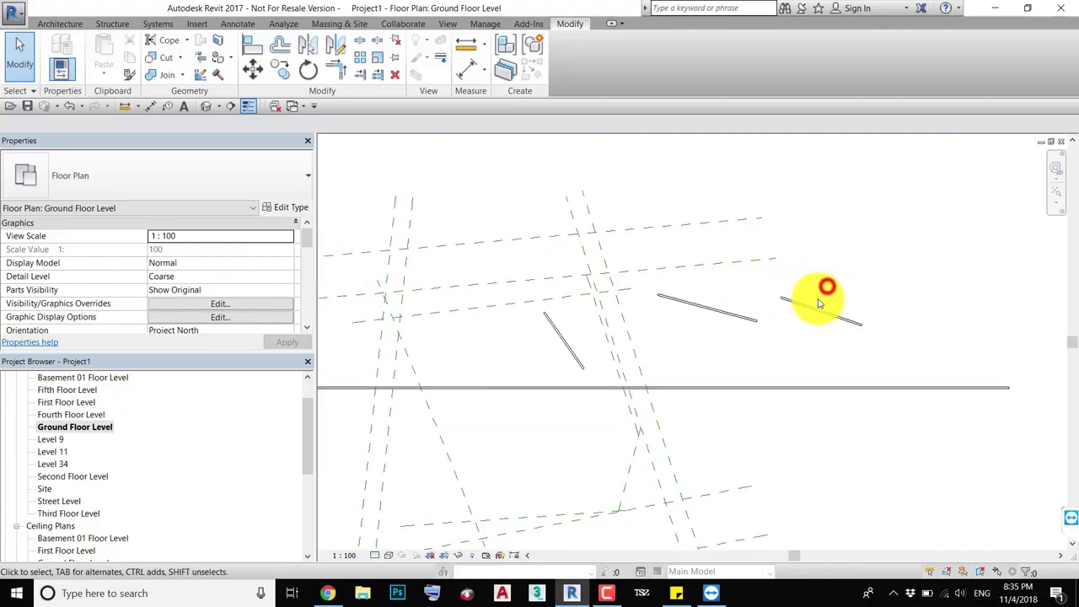
pyautogui.moveTo(826, 289); pyautogui.dragTo(788, 330)
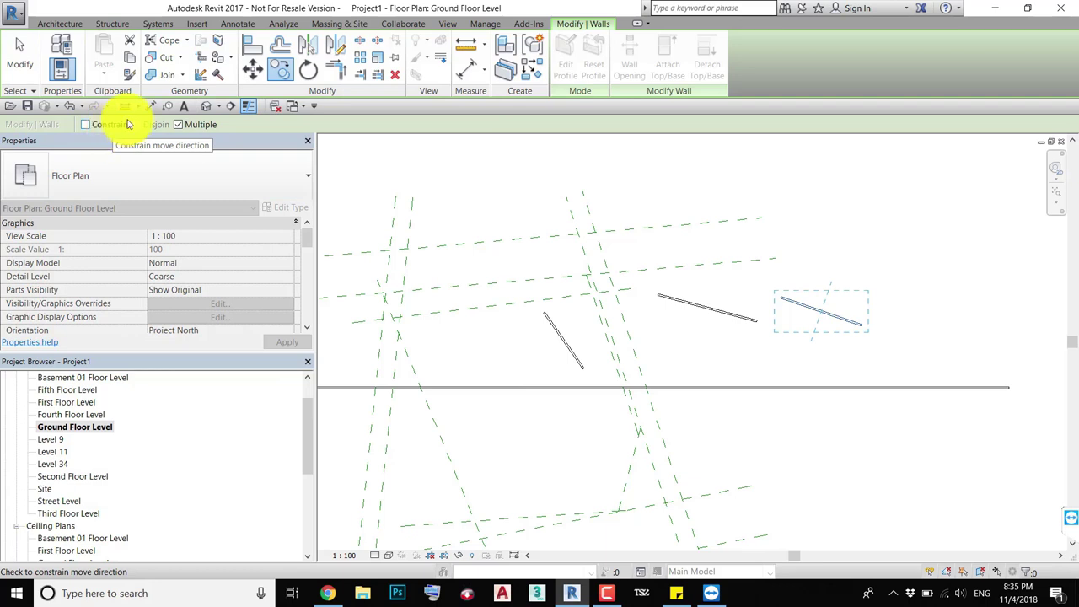
pyautogui.click(193, 127)
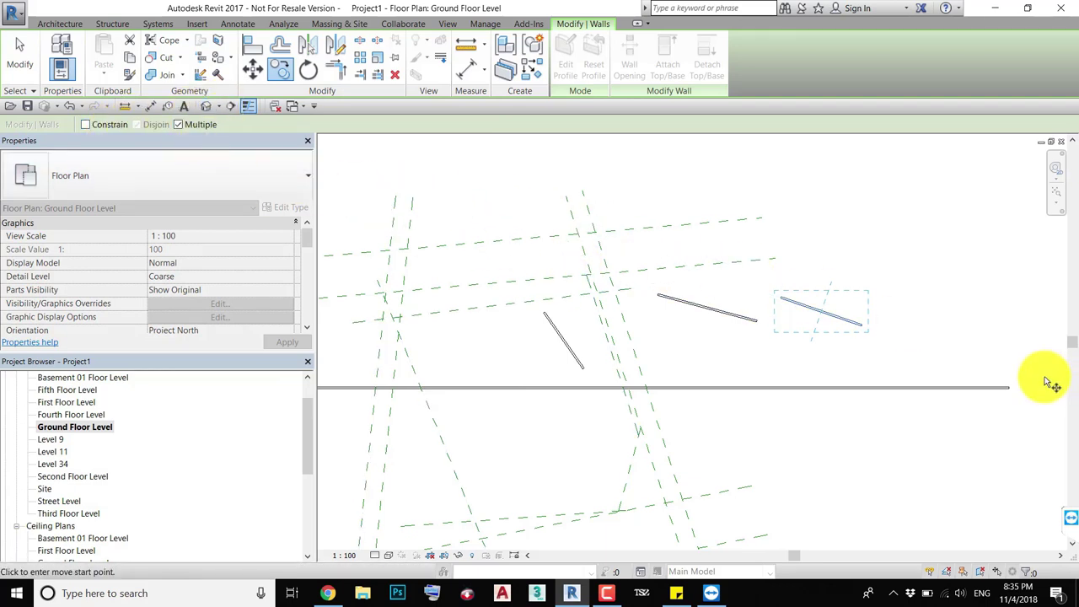
pyautogui.click(731, 314)
pyautogui.click(807, 282)
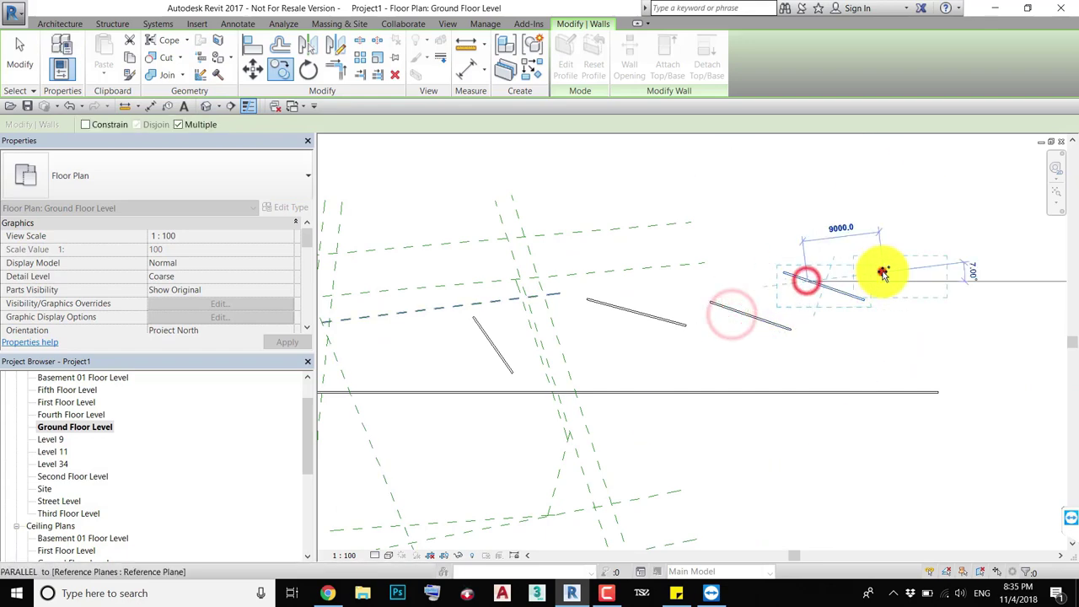
pyautogui.click(881, 269)
pyautogui.click(959, 307)
pyautogui.click(954, 342)
pyautogui.click(861, 374)
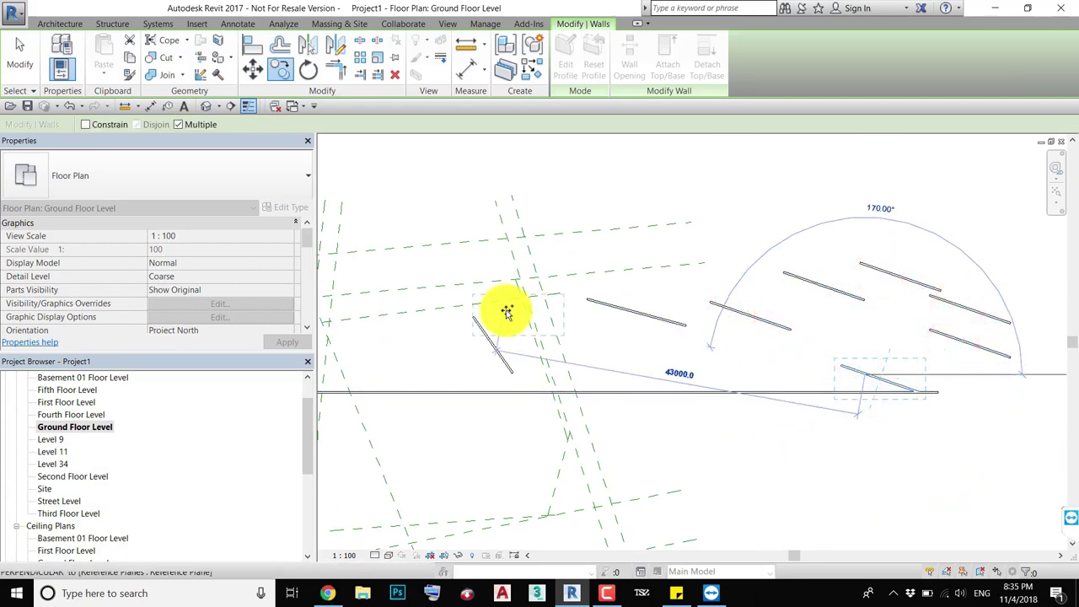
pyautogui.moveTo(742, 278); pyautogui.dragTo(624, 316, button='middle')
pyautogui.press('Escape')
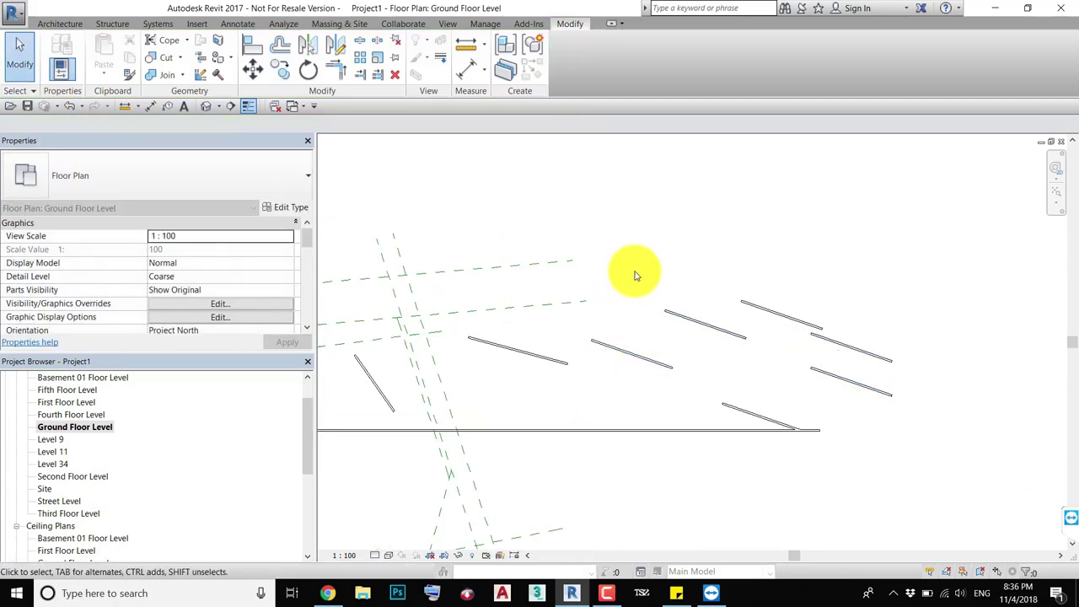
# Step: Copy the selected angled wall parallel to itself at a 2000 mm offset
pyautogui.click(663, 368)
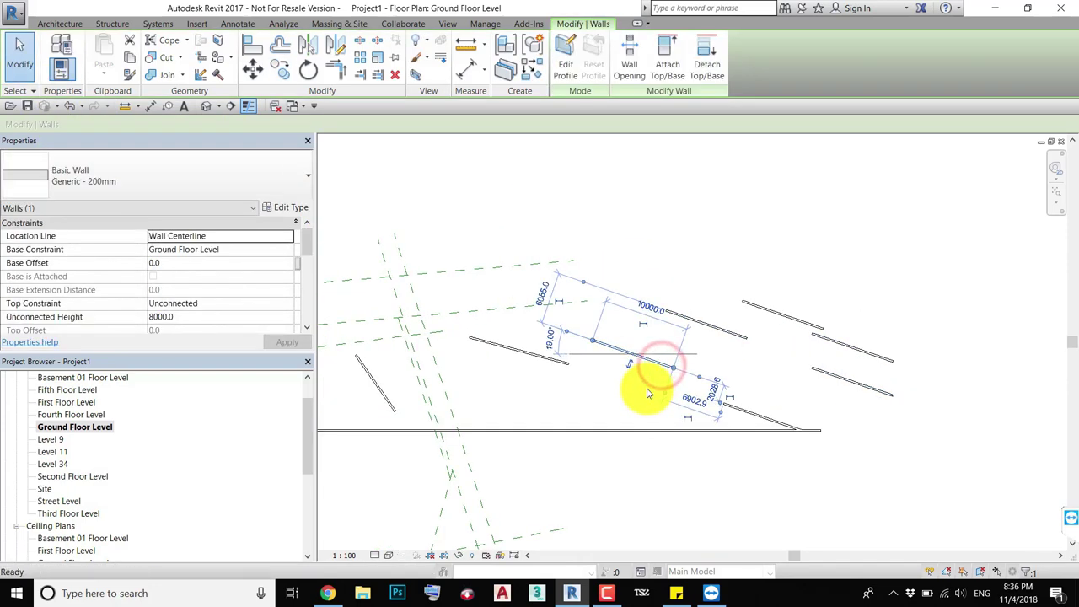
pyautogui.moveTo(711, 385); pyautogui.dragTo(317, 103)
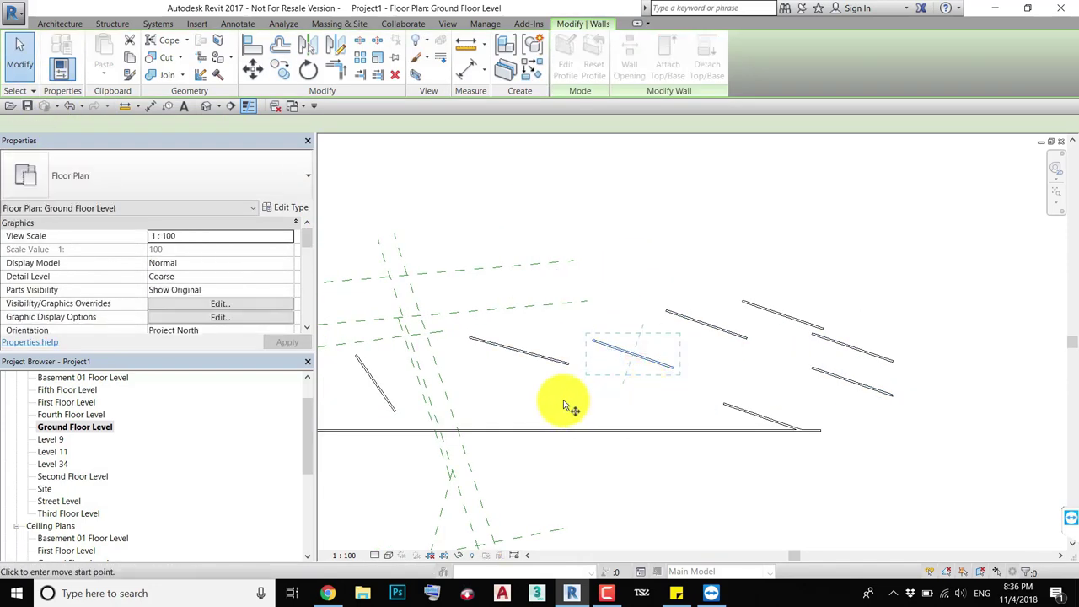
pyautogui.click(280, 73)
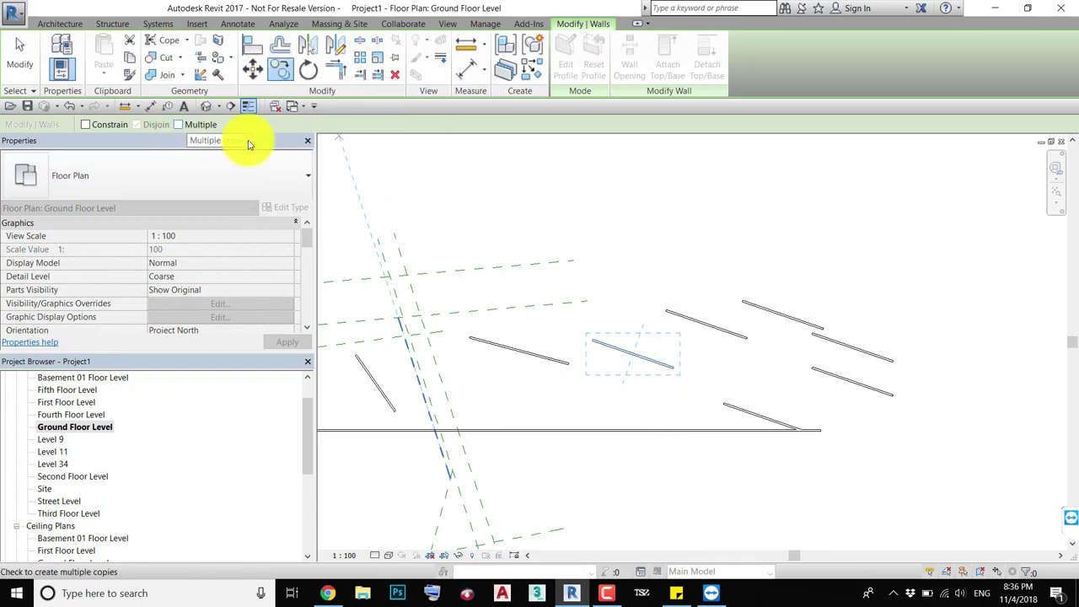
pyautogui.scroll(2, 632, 346)
pyautogui.click(615, 359)
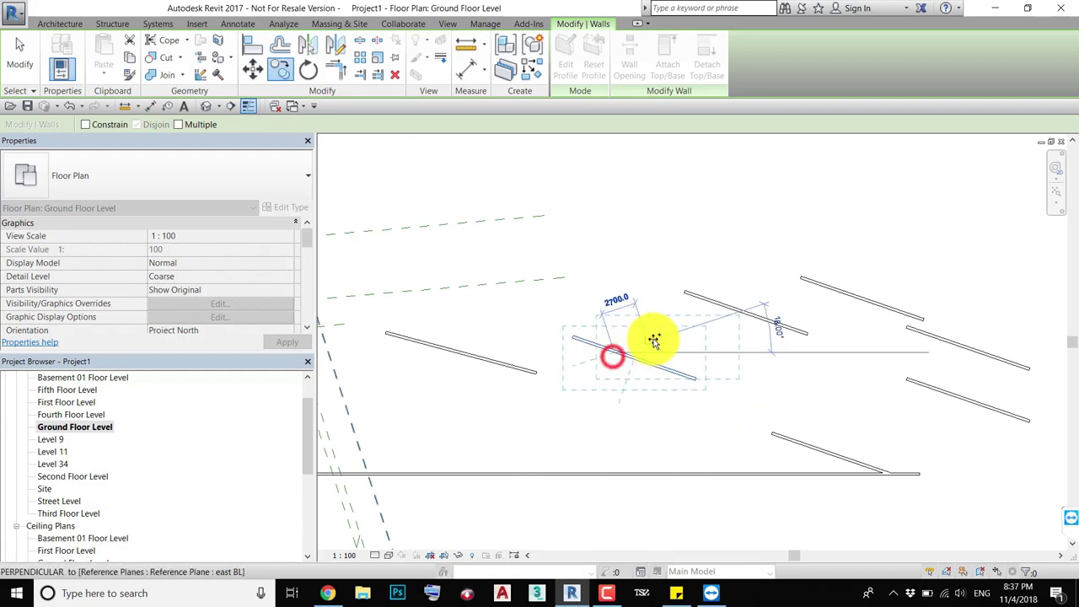
pyautogui.write('2000')
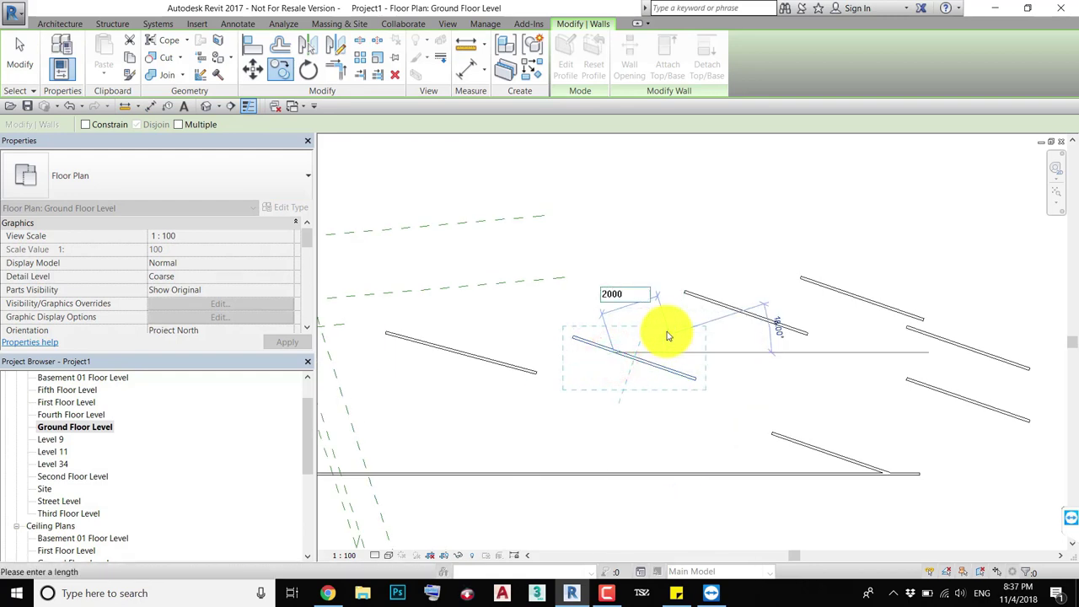
pyautogui.press('Return')
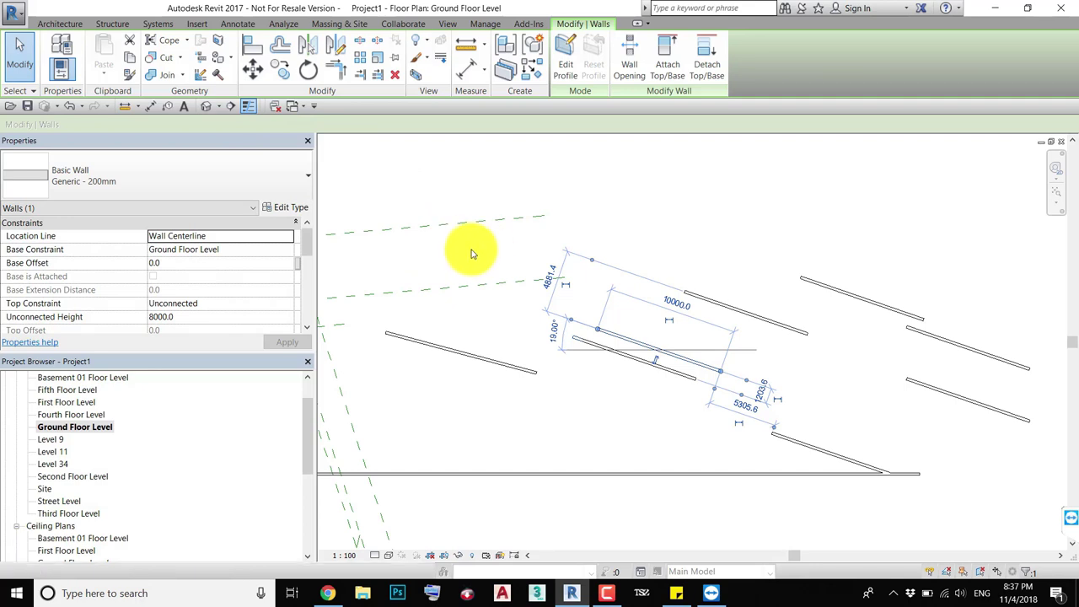
# Step: Place three more copies of the new wall, two above and one to the right
pyautogui.click(734, 414)
pyautogui.click(679, 308)
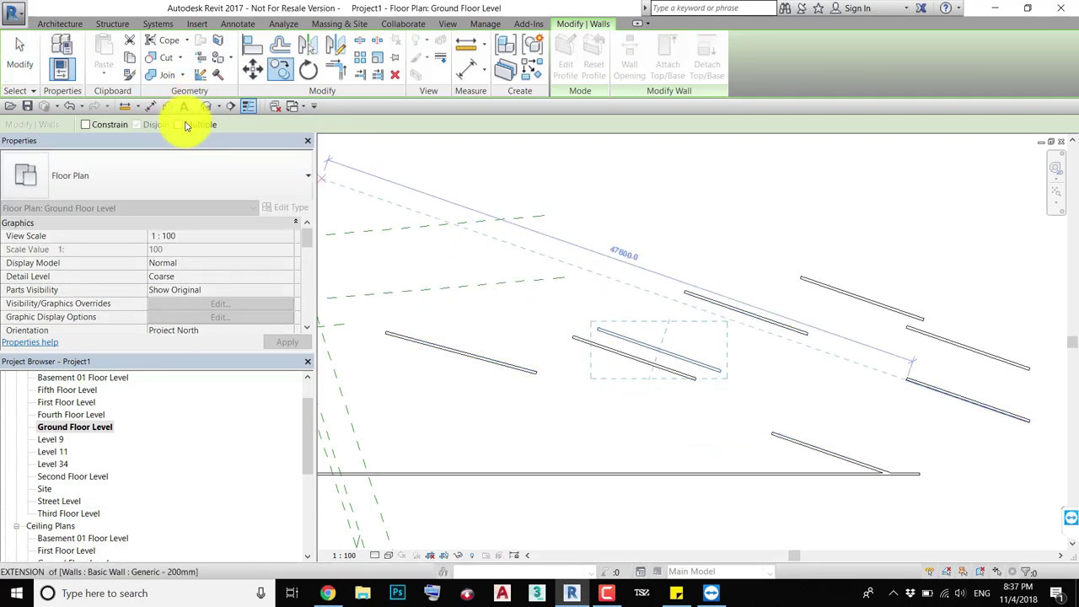
pyautogui.click(179, 125)
pyautogui.click(649, 350)
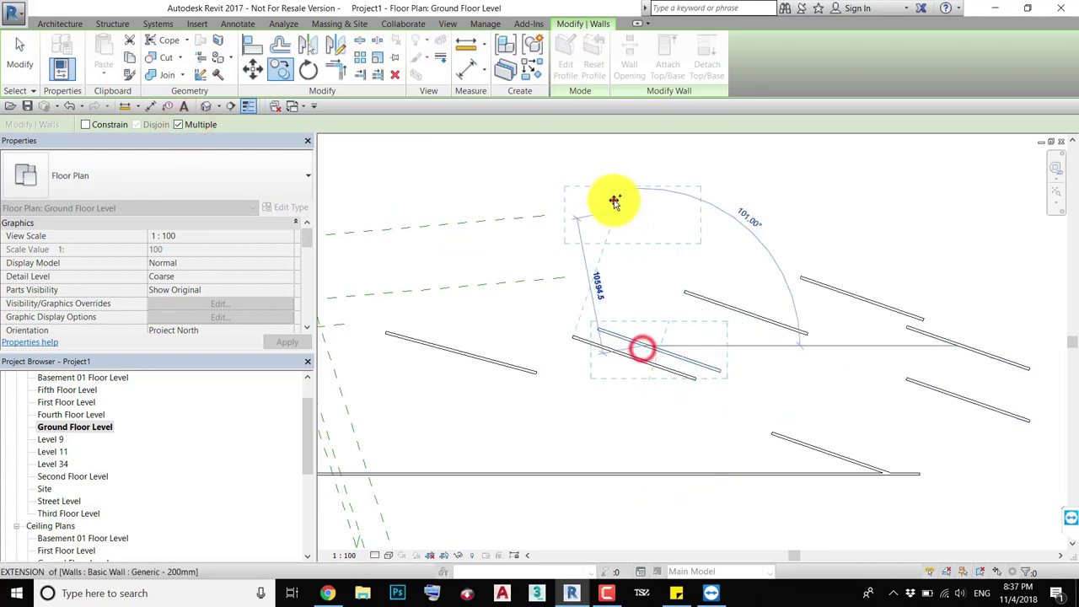
pyautogui.click(615, 199)
pyautogui.click(783, 175)
pyautogui.click(940, 260)
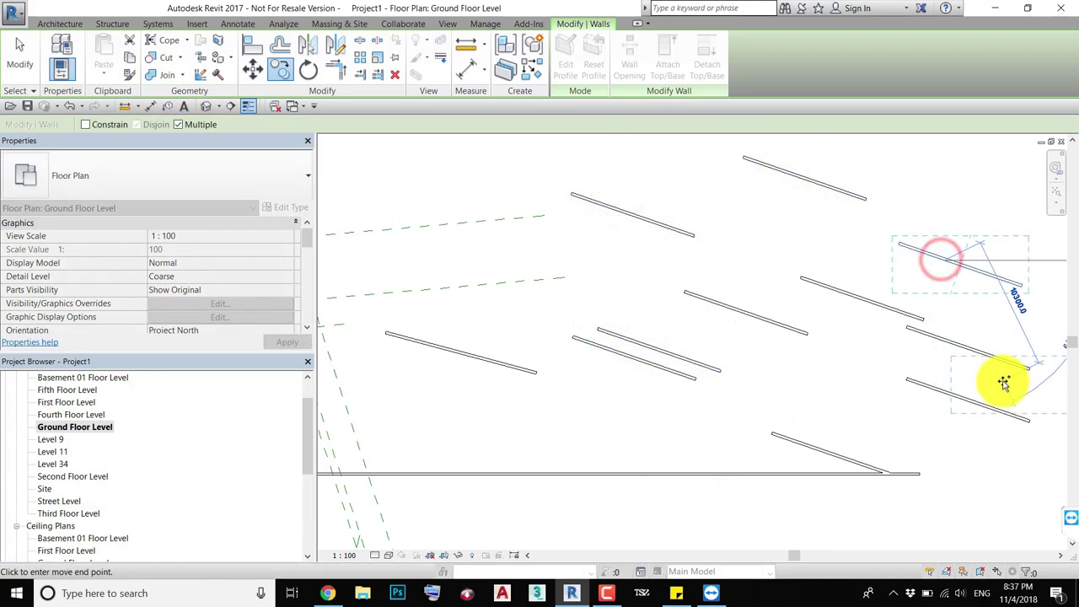
pyautogui.press('Escape')
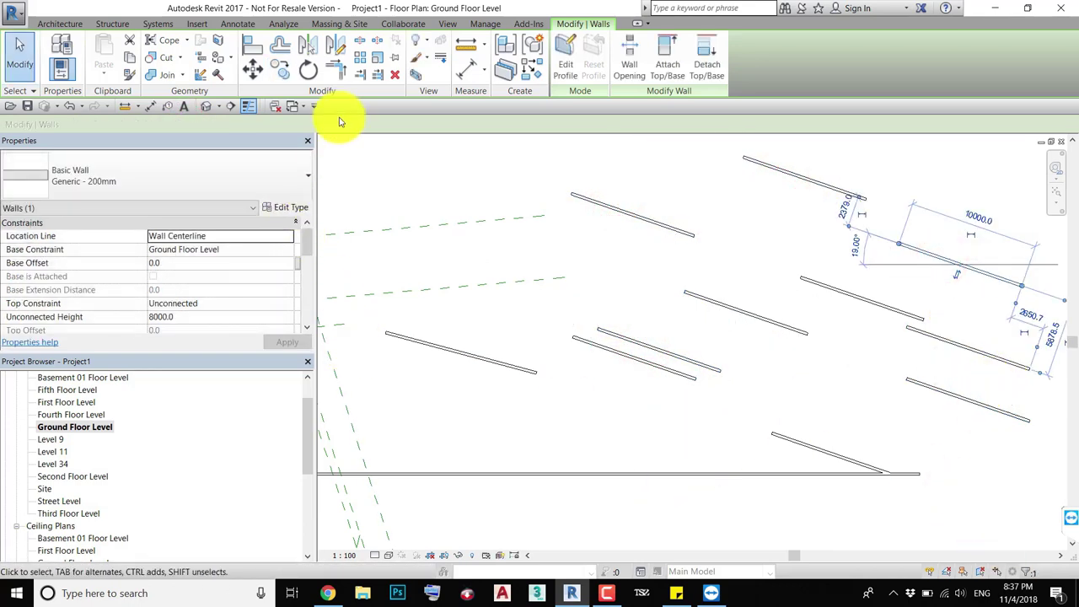
# Step: Copy one wall down, parallel to the long bottom wall at the lower right
pyautogui.click(280, 70)
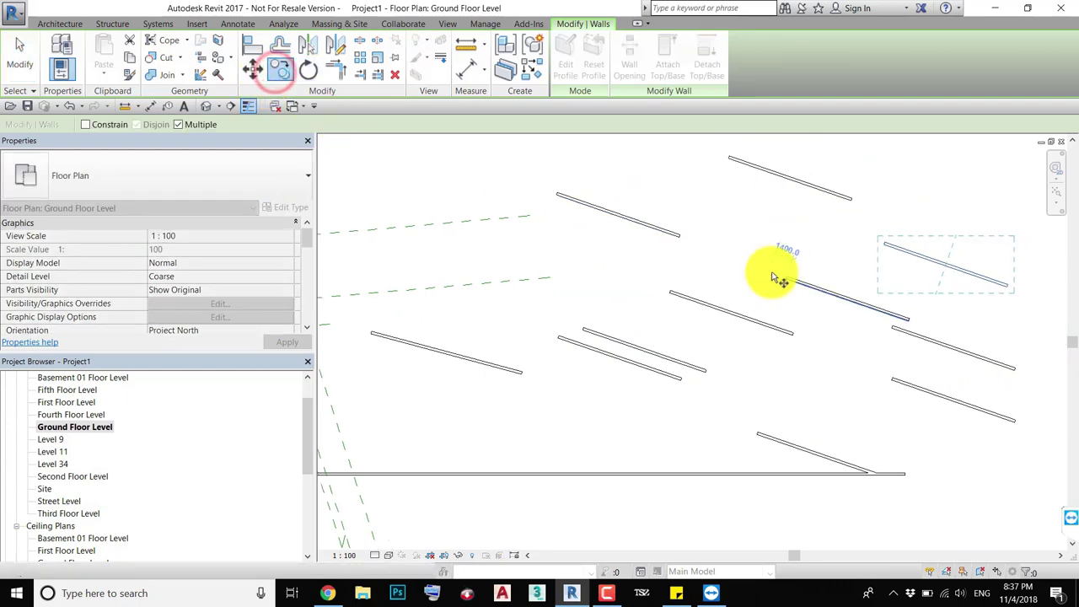
pyautogui.click(877, 246)
pyautogui.moveTo(903, 277); pyautogui.dragTo(835, 265, button='middle')
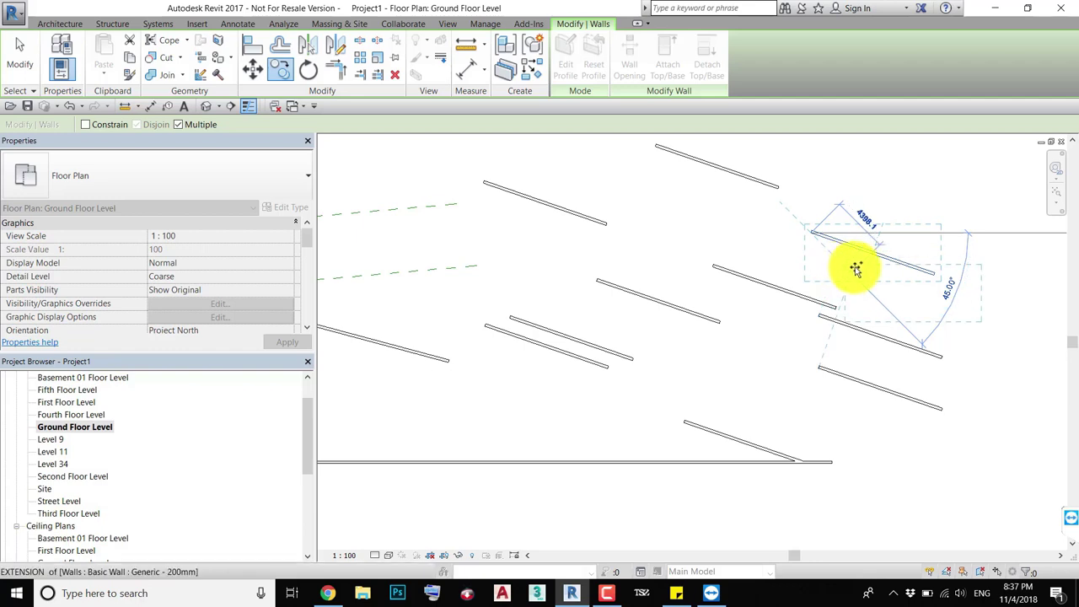
pyautogui.click(839, 466)
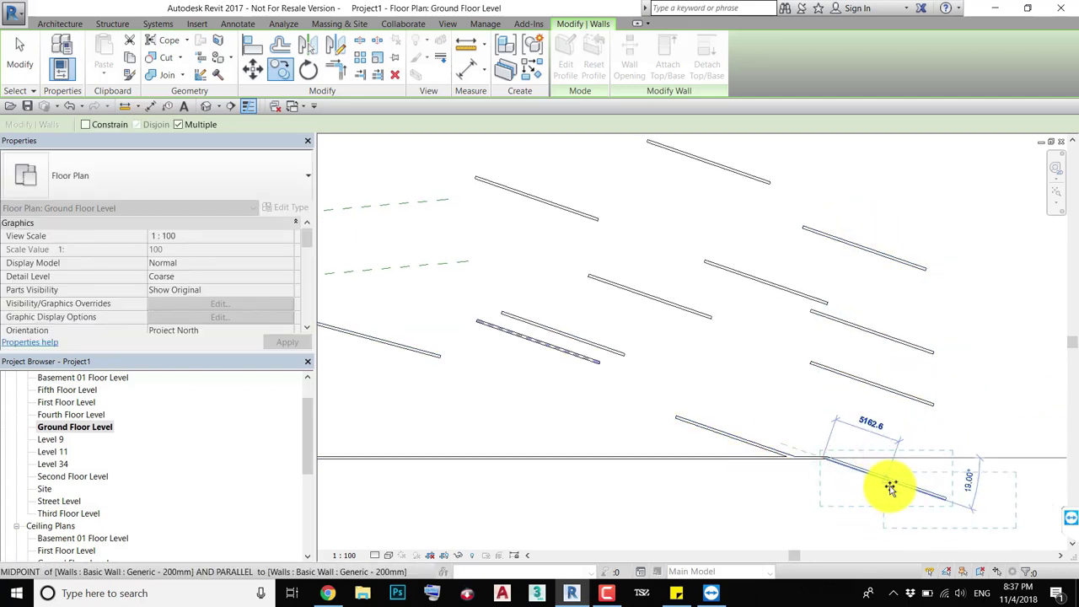
pyautogui.press('Escape')
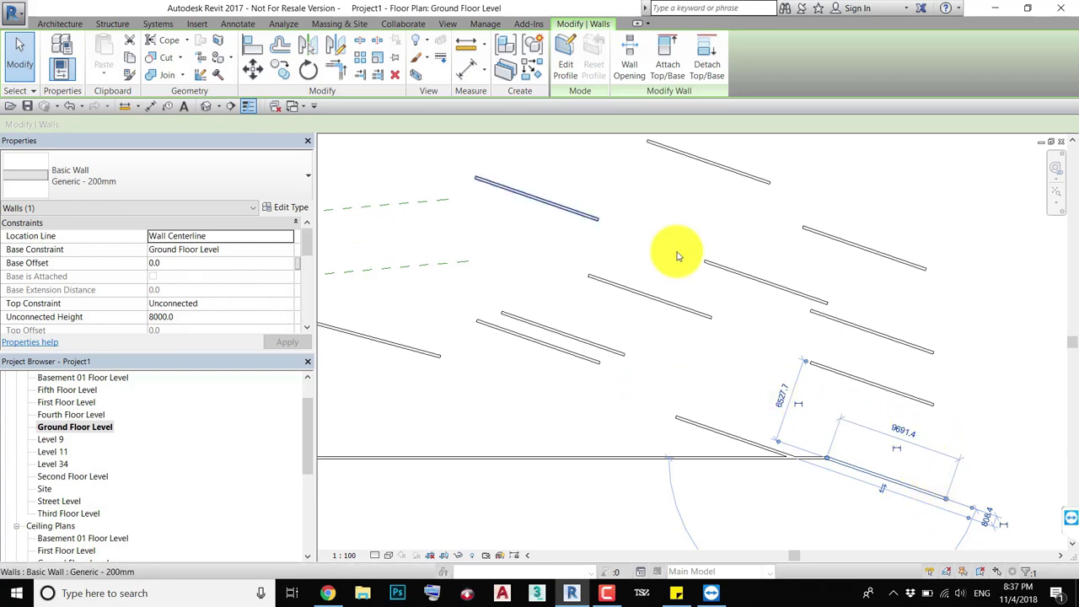
pyautogui.moveTo(604, 236); pyautogui.dragTo(615, 253, button='middle')
# Step: Select the upper angled wall, 10000.0 long at 19.00°
pyautogui.click(740, 165)
pyautogui.click(713, 195)
pyautogui.moveTo(713, 210); pyautogui.dragTo(703, 260, button='middle')
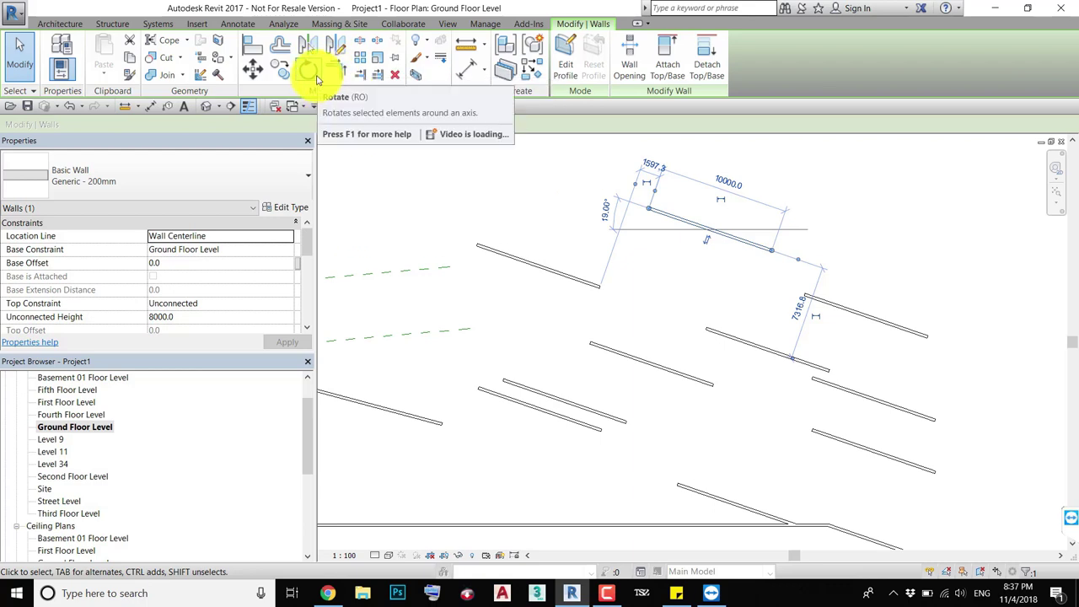
pyautogui.moveTo(308, 71)
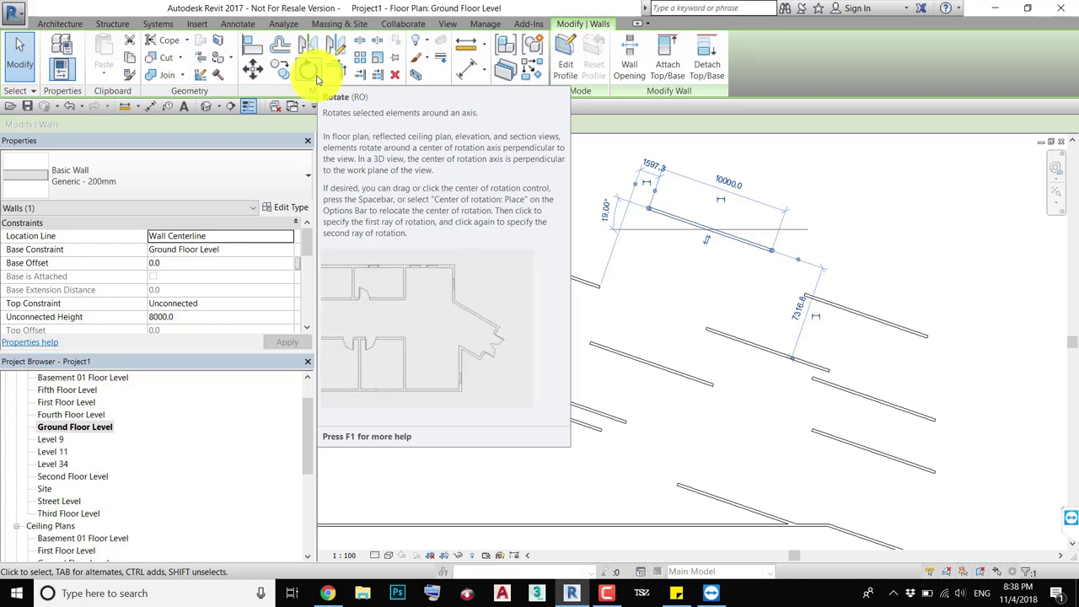
# Step: Rotate the upper wall by 45°
pyautogui.click(315, 78)
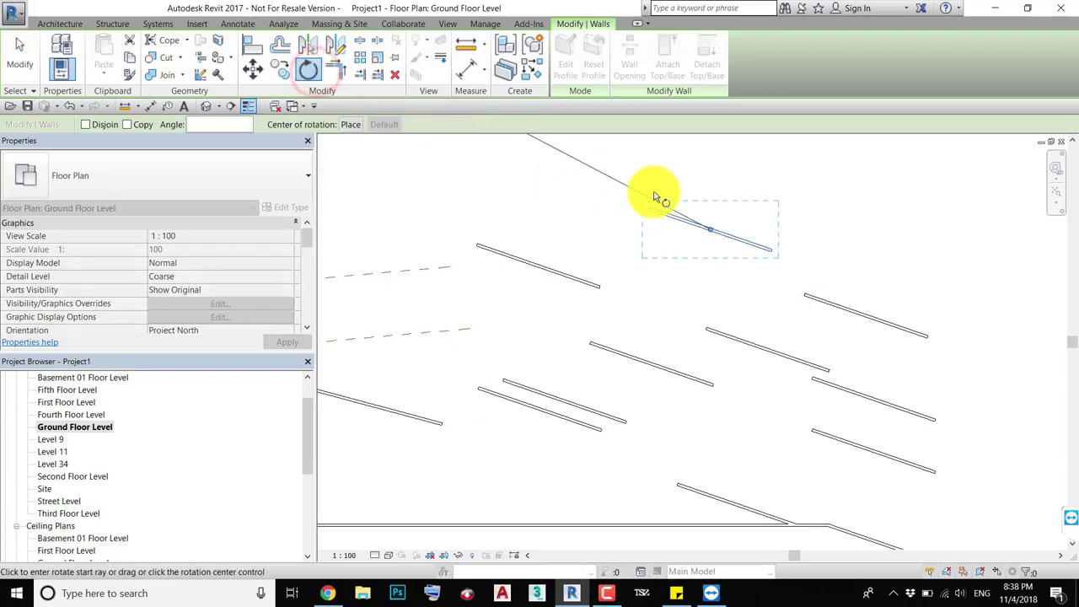
pyautogui.moveTo(744, 217); pyautogui.dragTo(667, 323, button='middle')
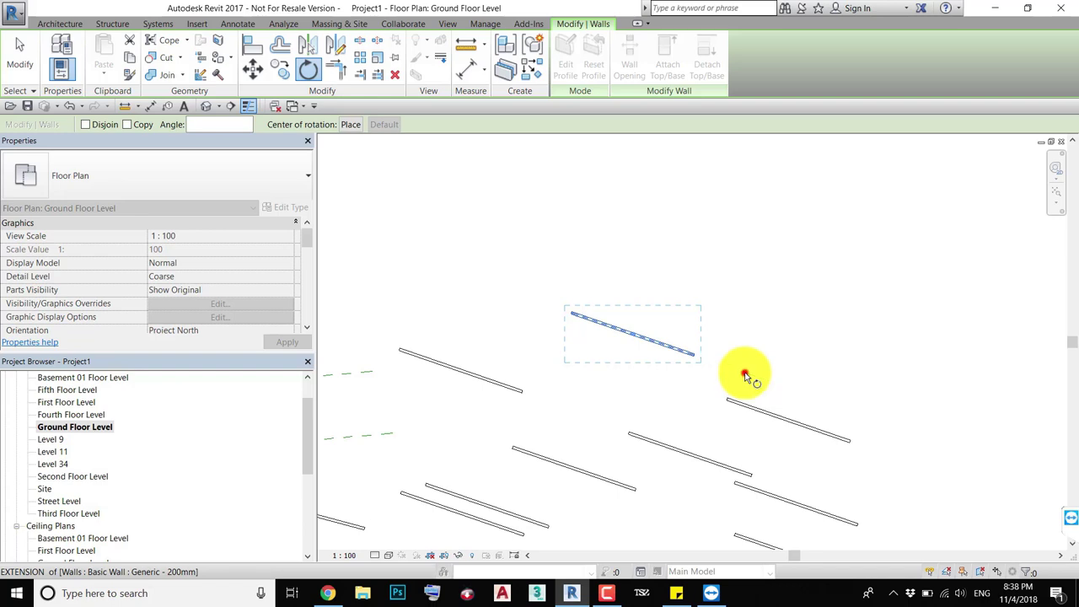
pyautogui.click(747, 375)
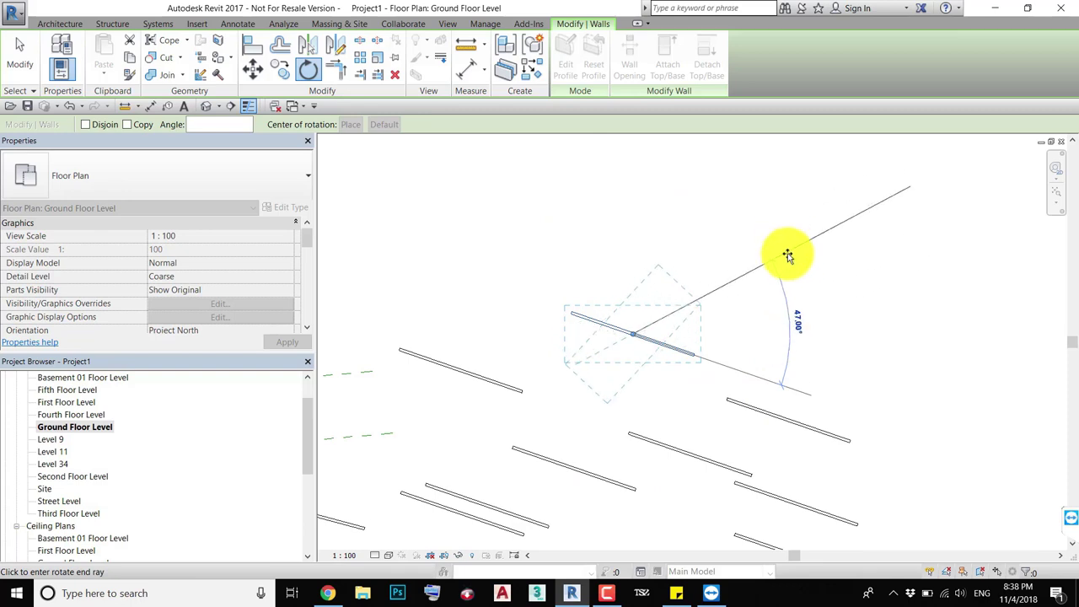
pyautogui.write('45')
pyautogui.press('Return')
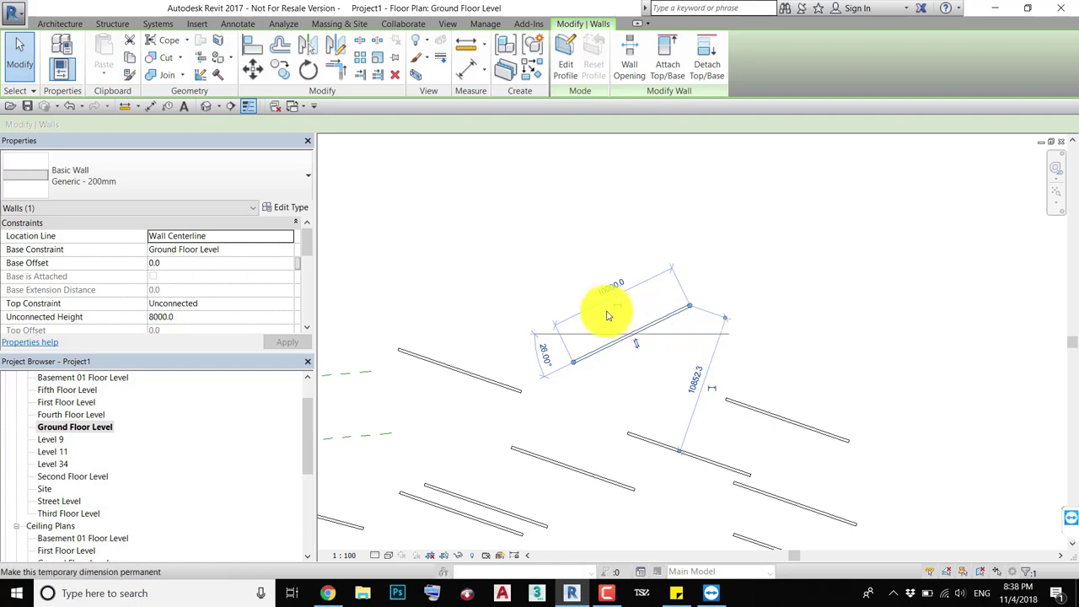
# Step: Rotate the upper wall 60° about its left endpoint so it stands at 86.00°
pyautogui.click(307, 73)
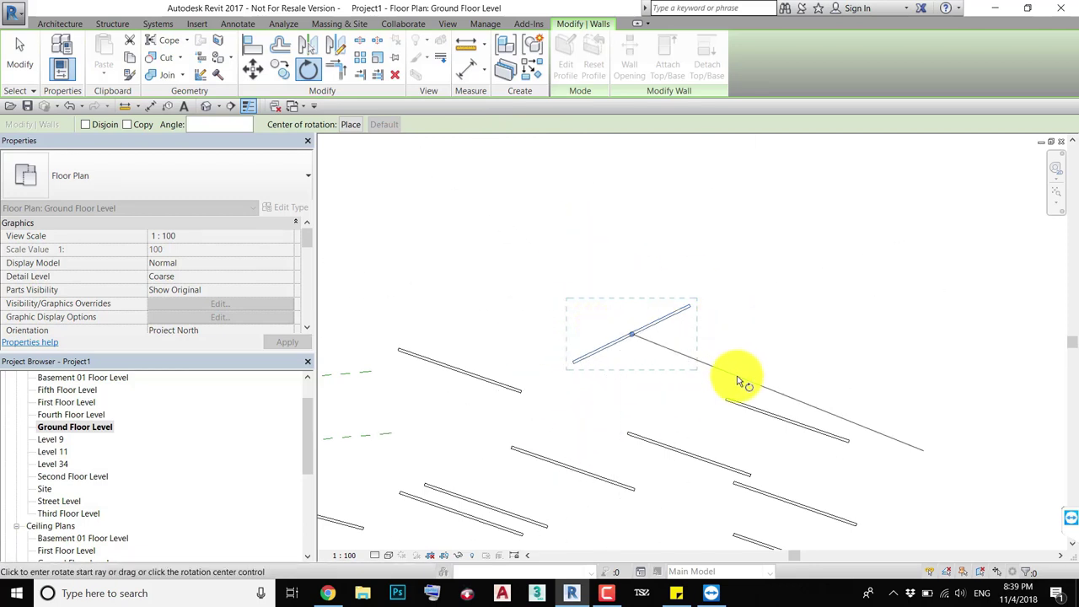
pyautogui.click(358, 126)
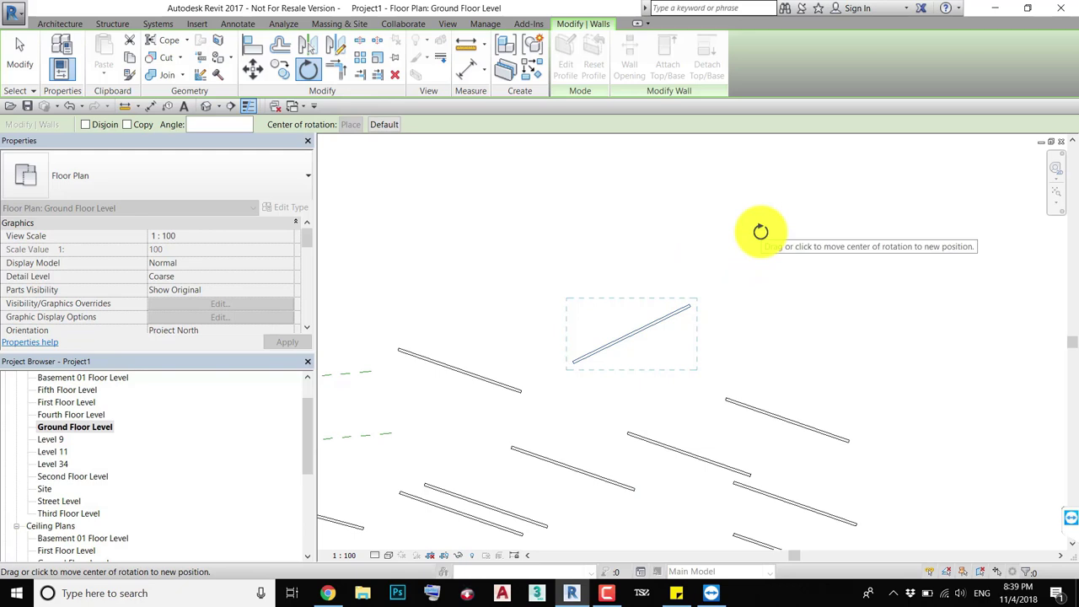
pyautogui.scroll(2, 624, 337)
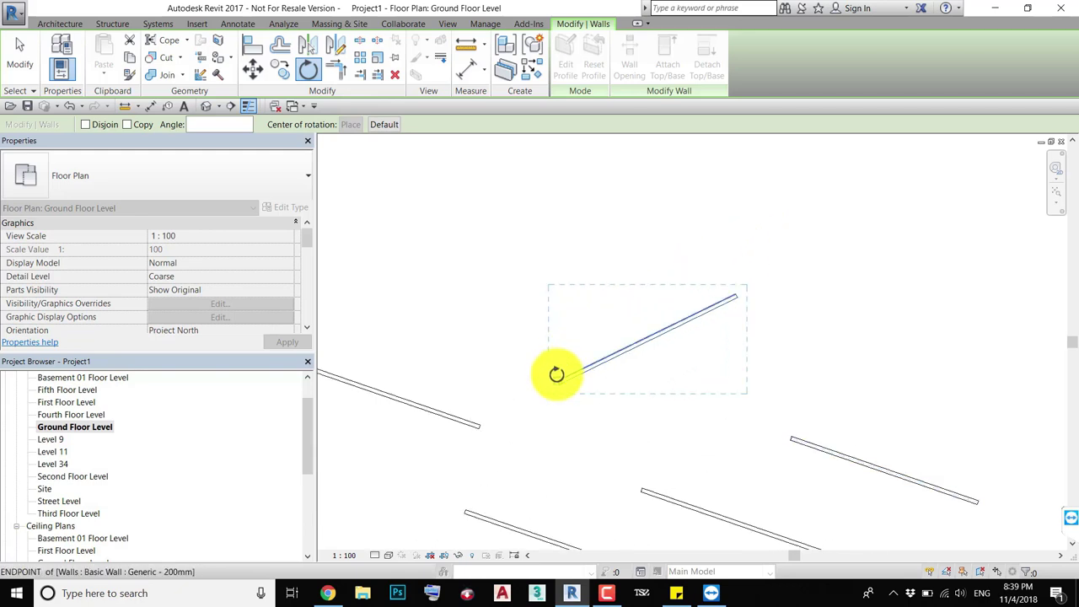
pyautogui.click(556, 373)
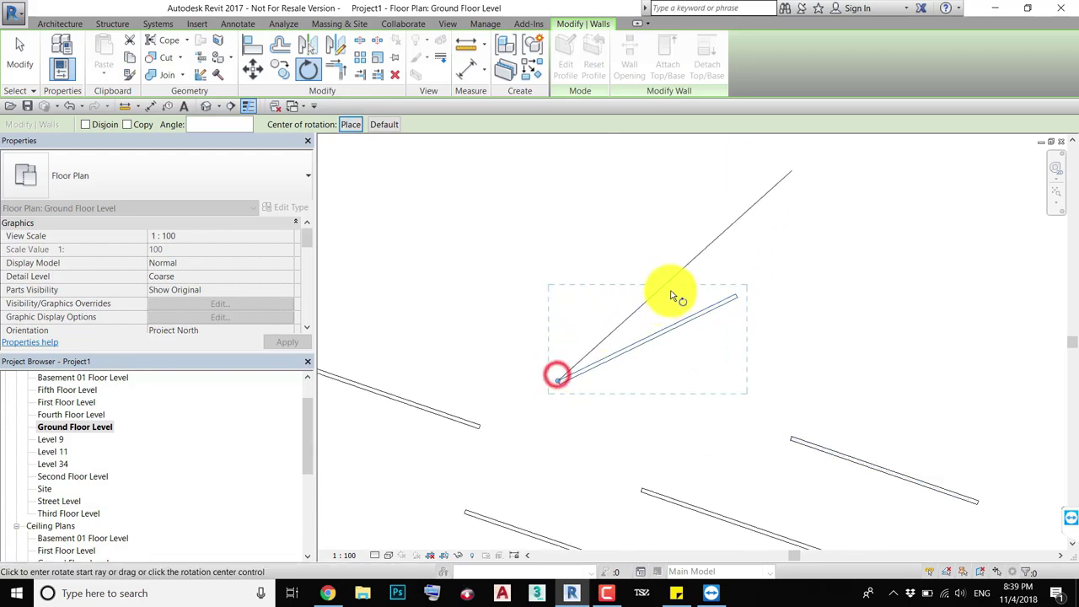
pyautogui.click(738, 292)
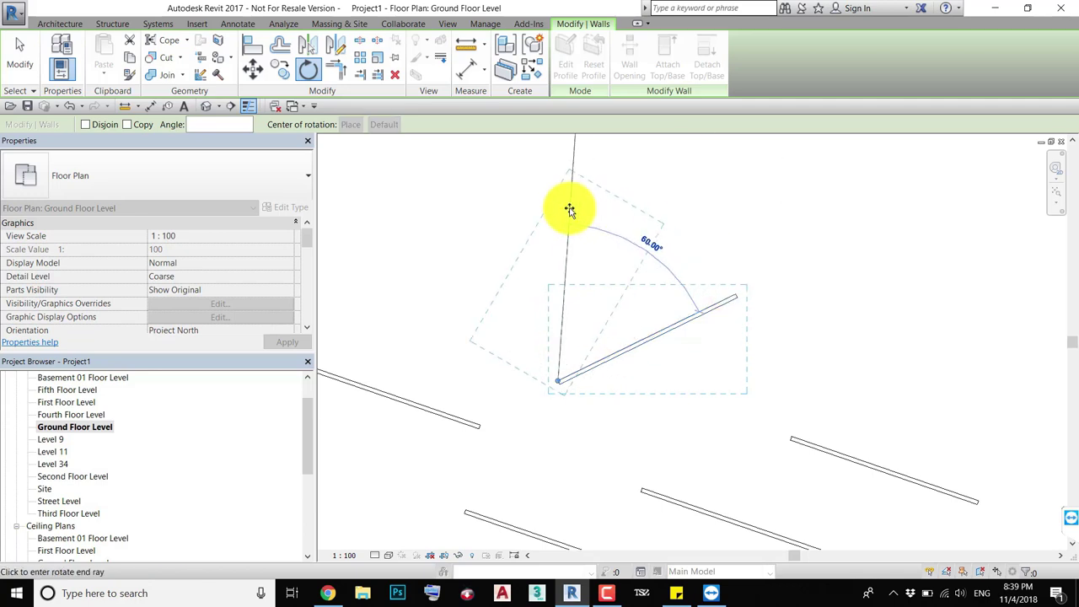
pyautogui.click(570, 210)
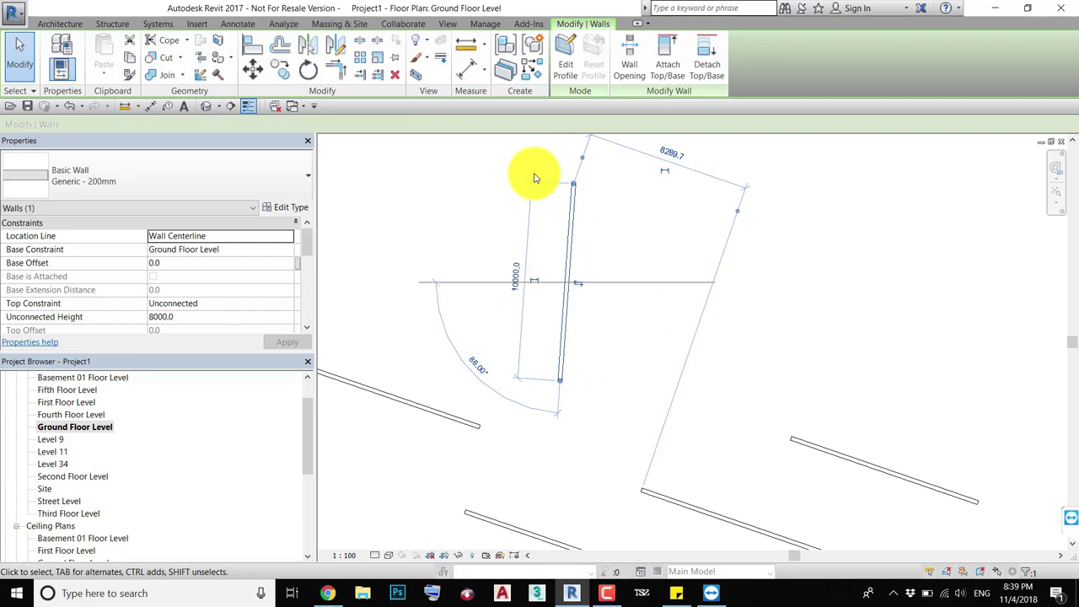
pyautogui.moveTo(435, 206); pyautogui.dragTo(442, 261, button='middle')
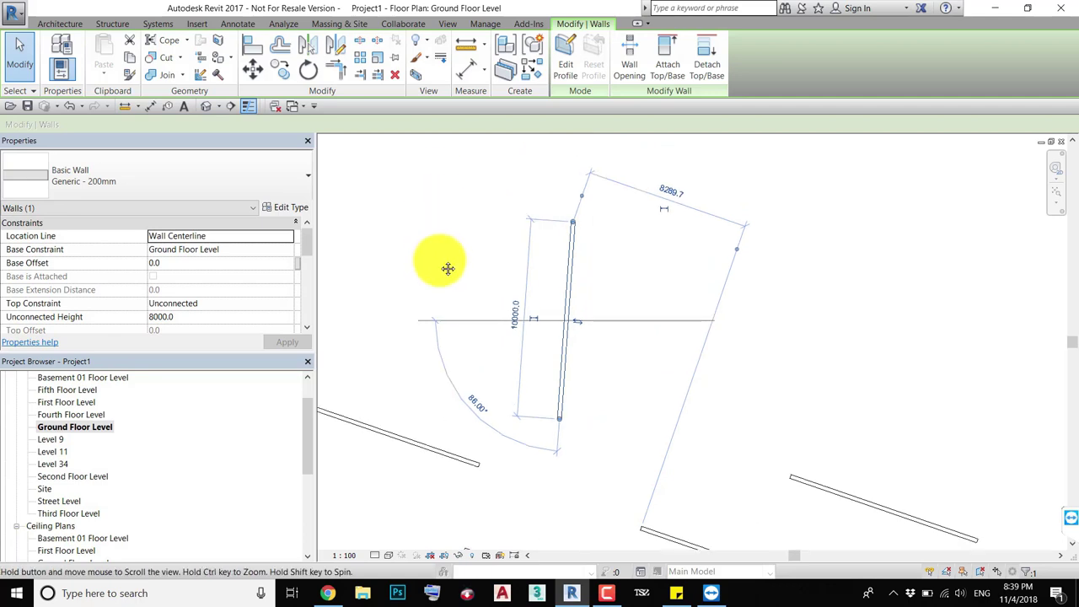
# Step: Rotate a copy of the upright wall 62° about its bottom endpoint, keeping the original
pyautogui.press('o')
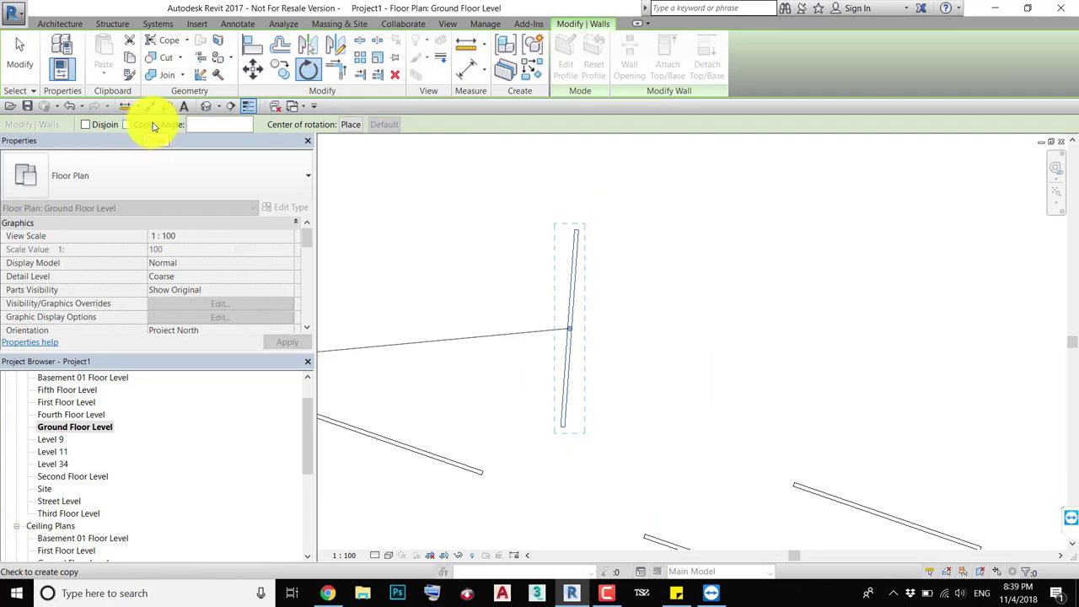
pyautogui.click(353, 126)
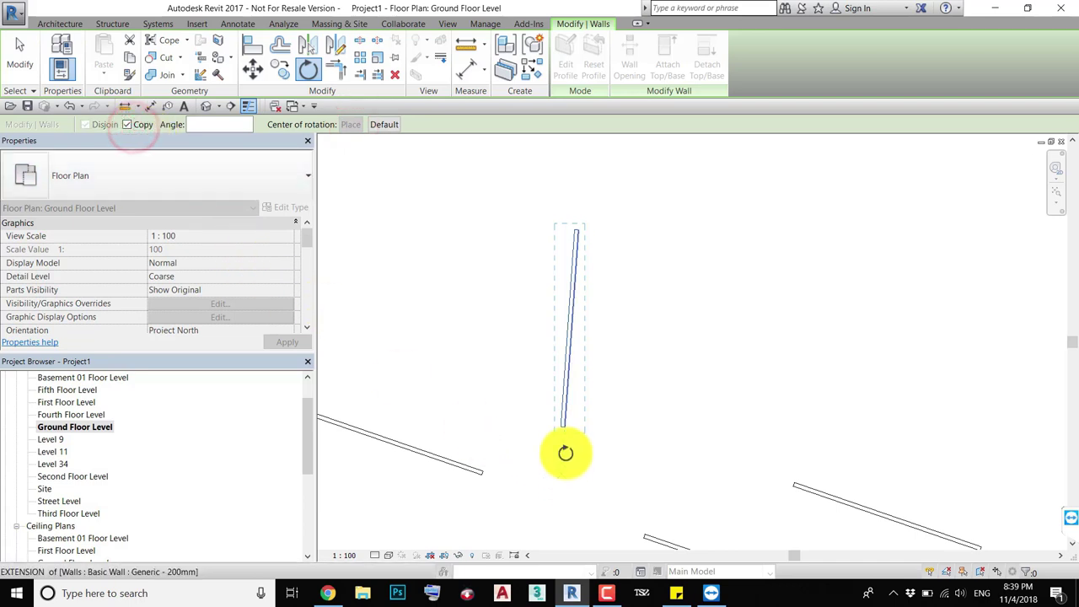
pyautogui.click(559, 425)
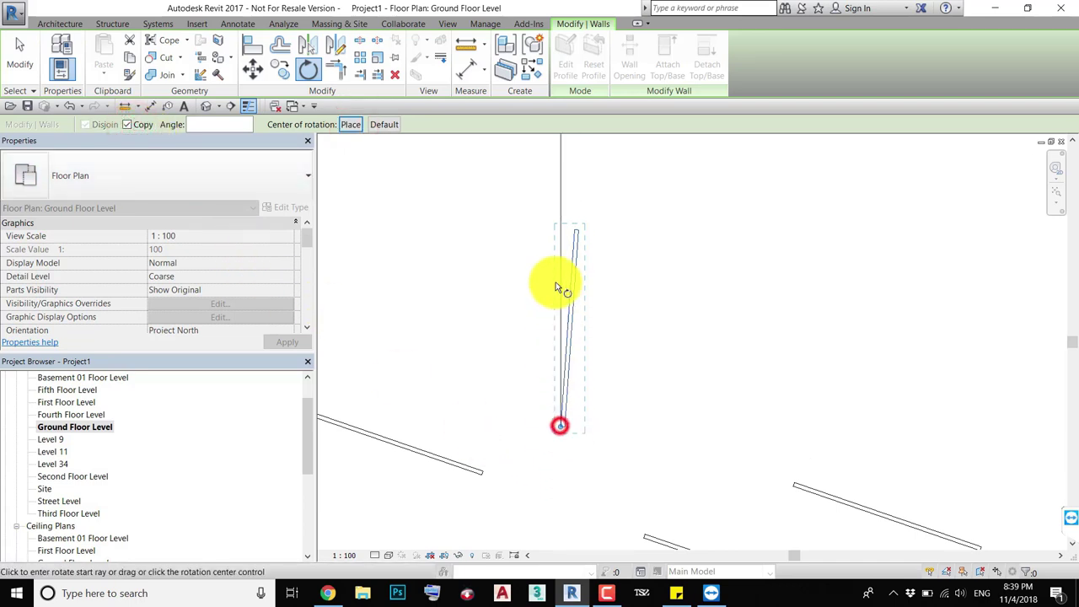
pyautogui.click(570, 234)
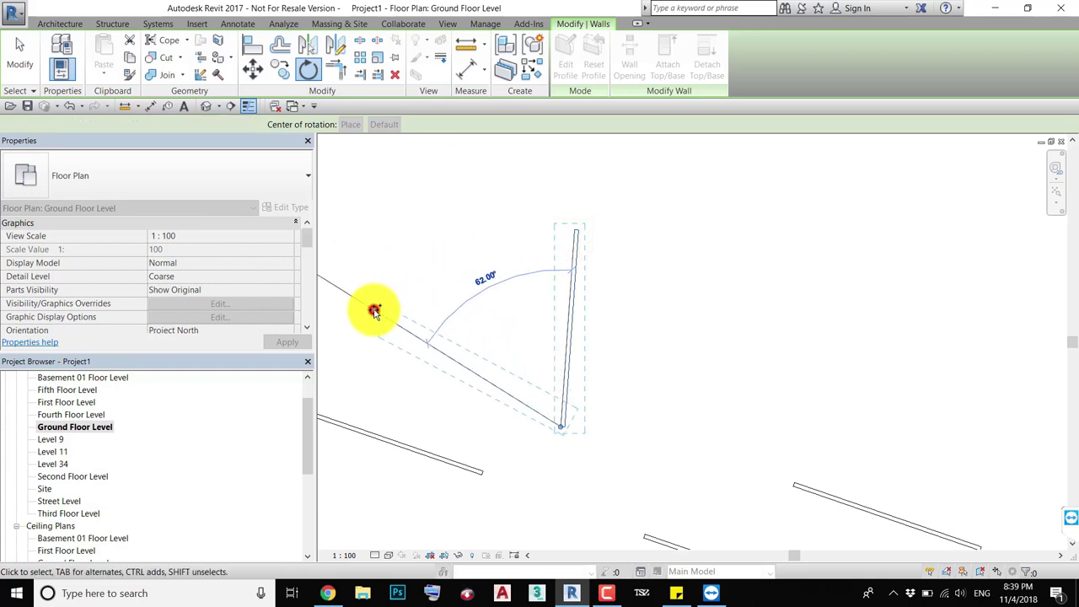
pyautogui.click(374, 310)
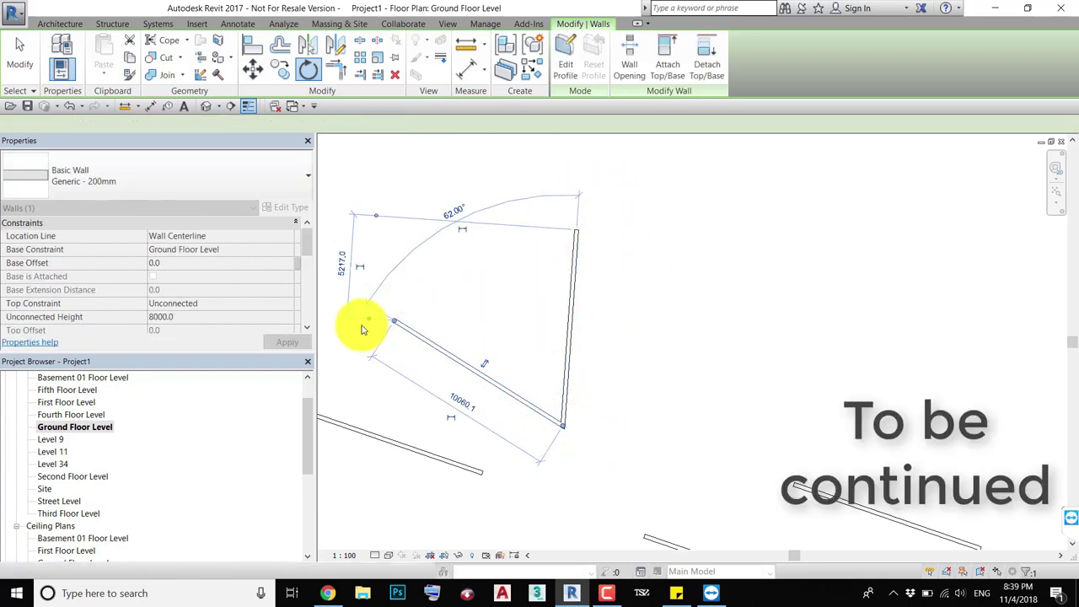